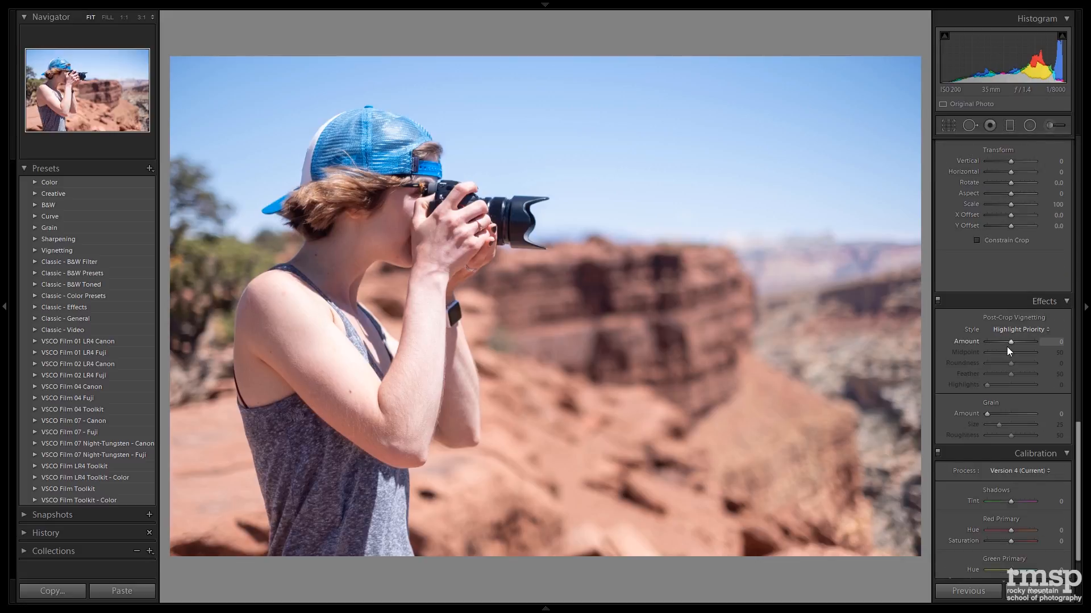
Give the portrait a post-crop vignette with Amount −24, resetting Roundness and Feather to their defaults
mouse_move(1010, 341)
left_mouse_down()
mouse_move(970, 355)
mouse_move(1009, 378)
mouse_move(969, 376)
mouse_move(1005, 356)
left_mouse_up()
double_click(1005, 355)
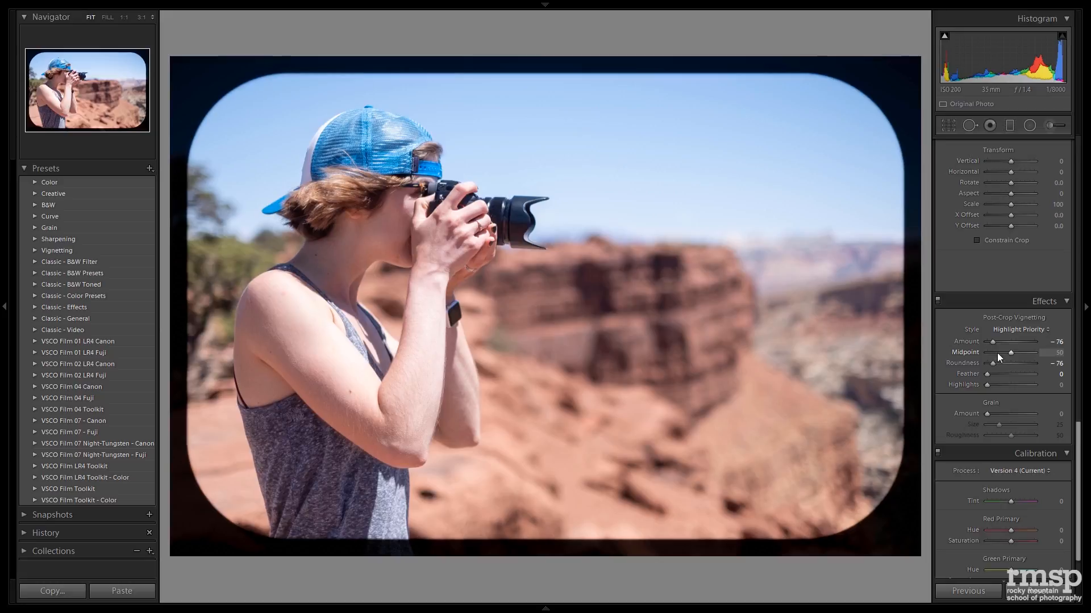
double_click(994, 361)
double_click(984, 373)
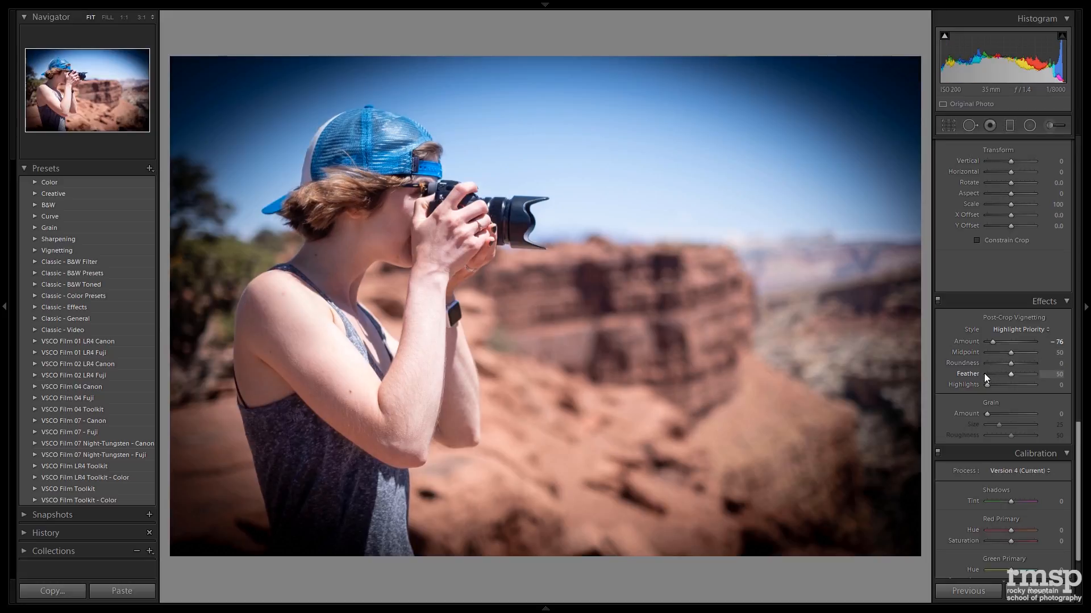
left_click_drag(993, 345, 1007, 343)
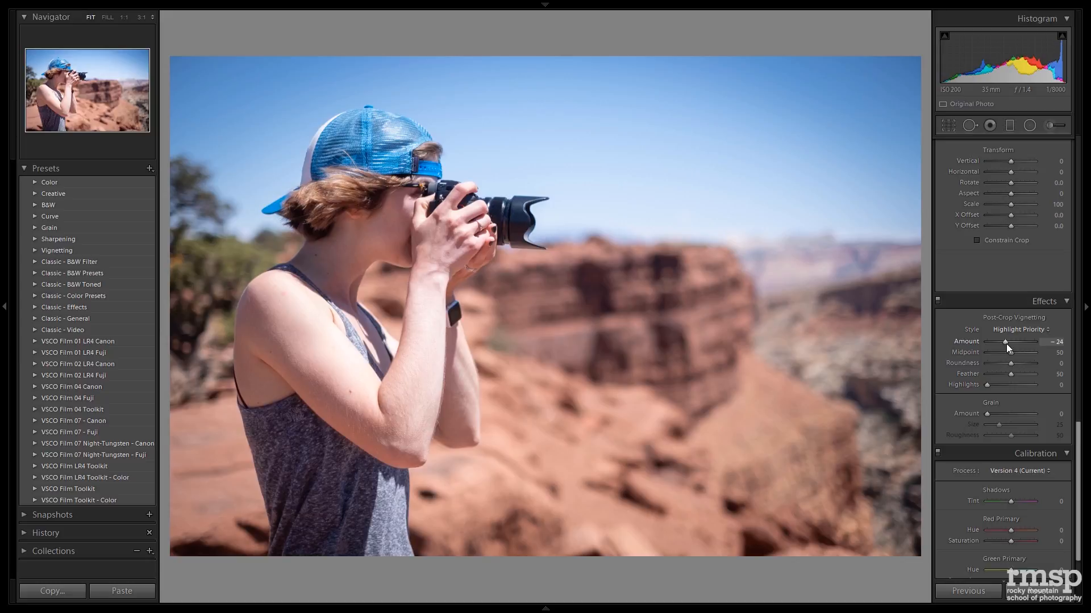
left_click_drag(1007, 343, 1006, 345)
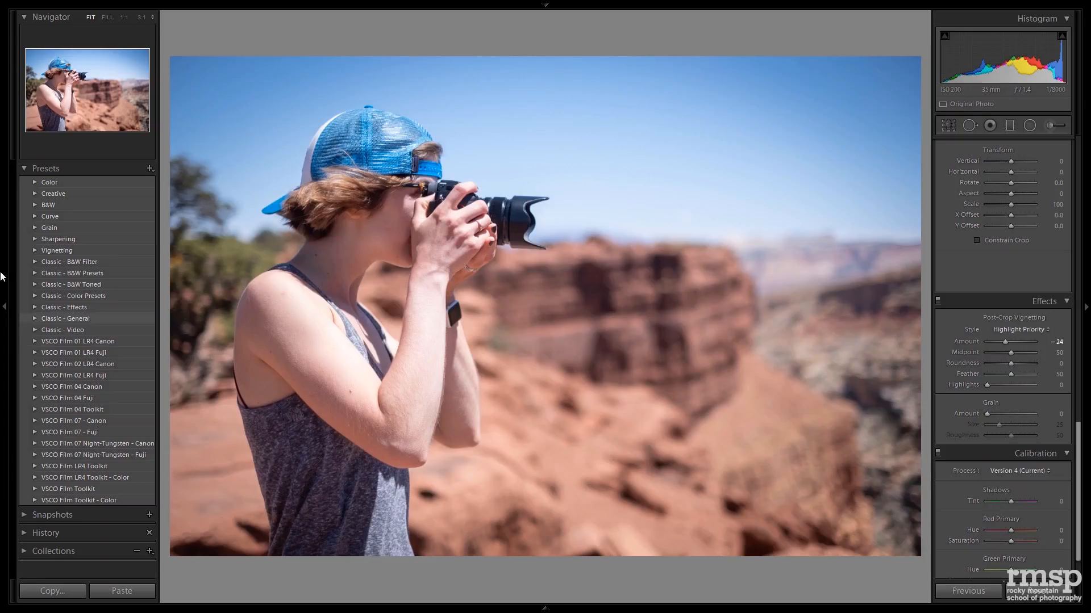
Start a new develop preset from the portrait's settings and name it My Simple Preset
left_click(149, 169)
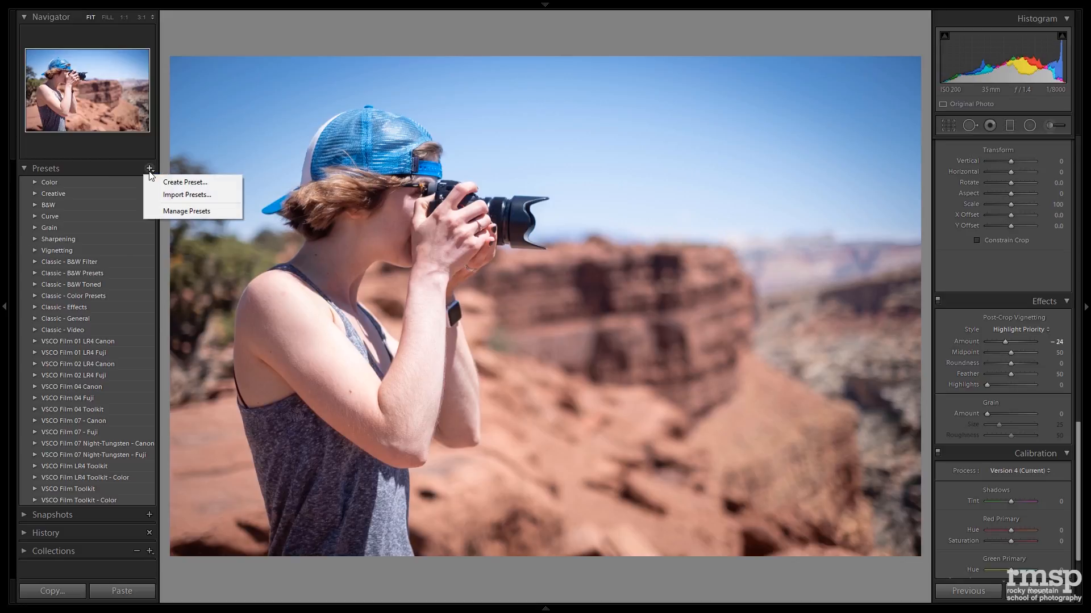
left_click(178, 186)
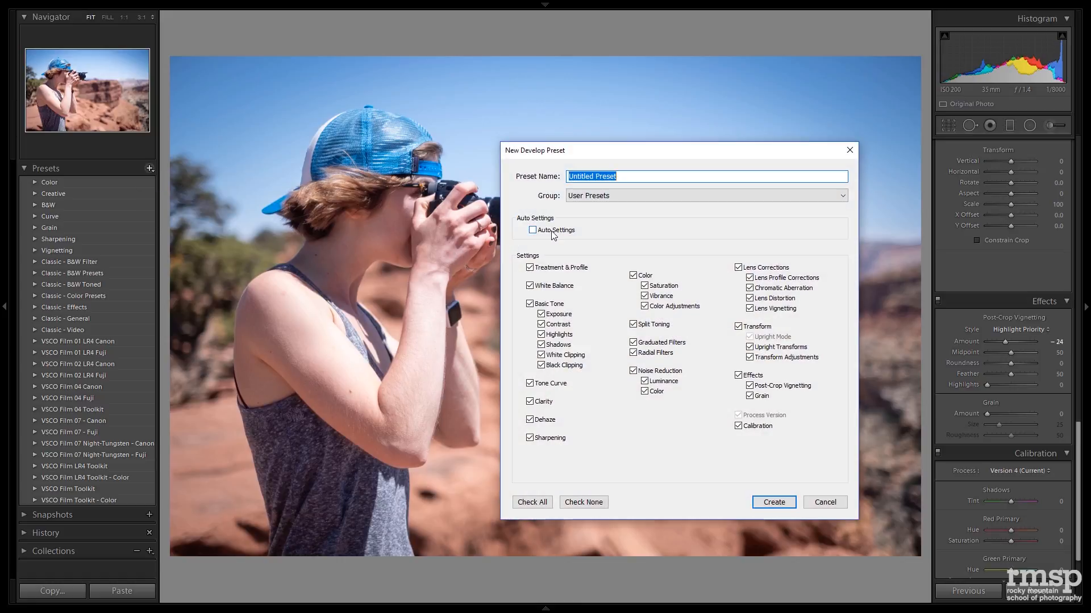
type("My Simply")
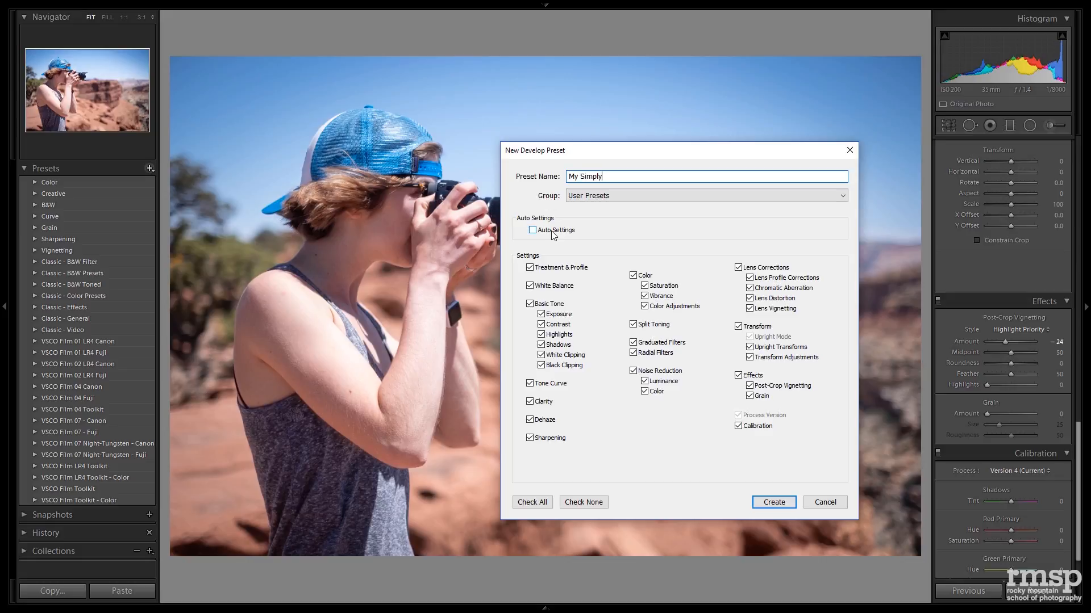
key("BackSpace")
type("e Preset")
Limit the preset to Highlights, Shadows and Post-Crop Vignetting, and create it in User Presets
left_click(532, 503)
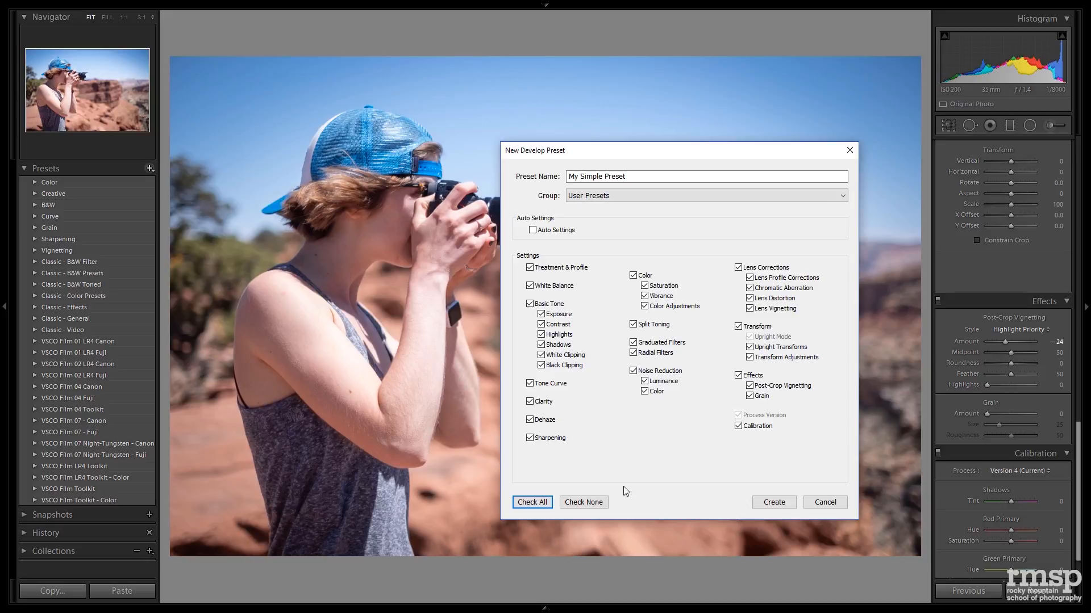
left_click(584, 502)
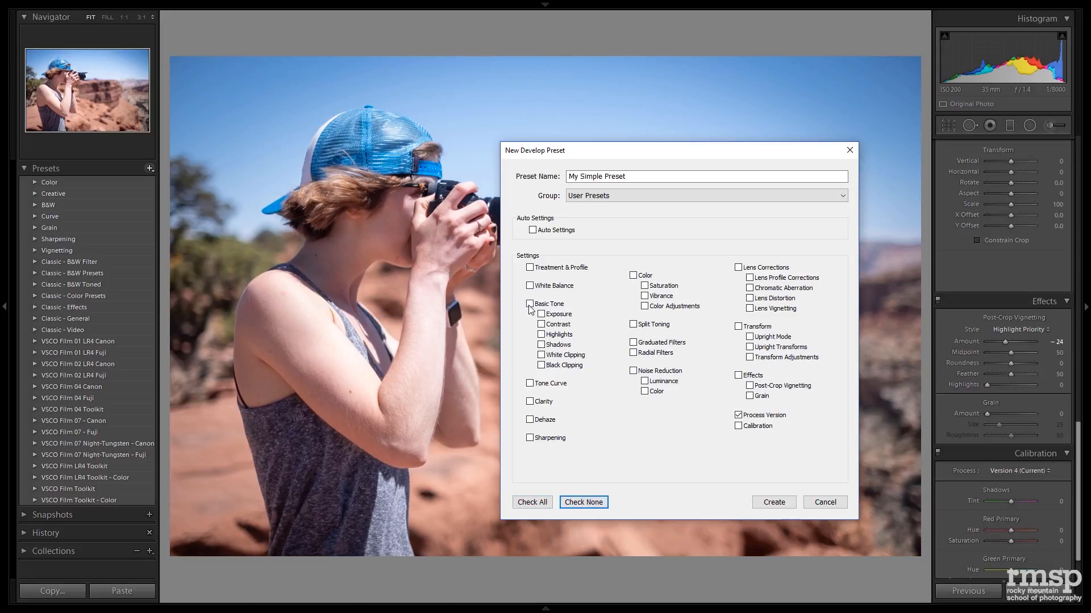
left_click(541, 344)
left_click(540, 334)
left_click(749, 386)
left_click(774, 502)
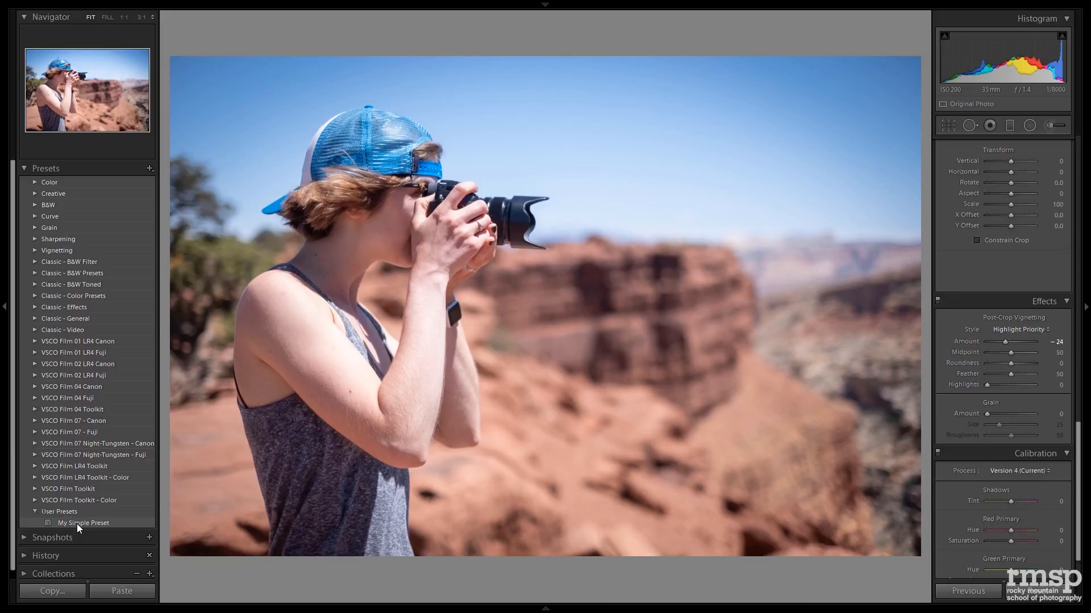
Open the photo of flowers in dry grass for developing and apply My Simple Preset to it
key("g")
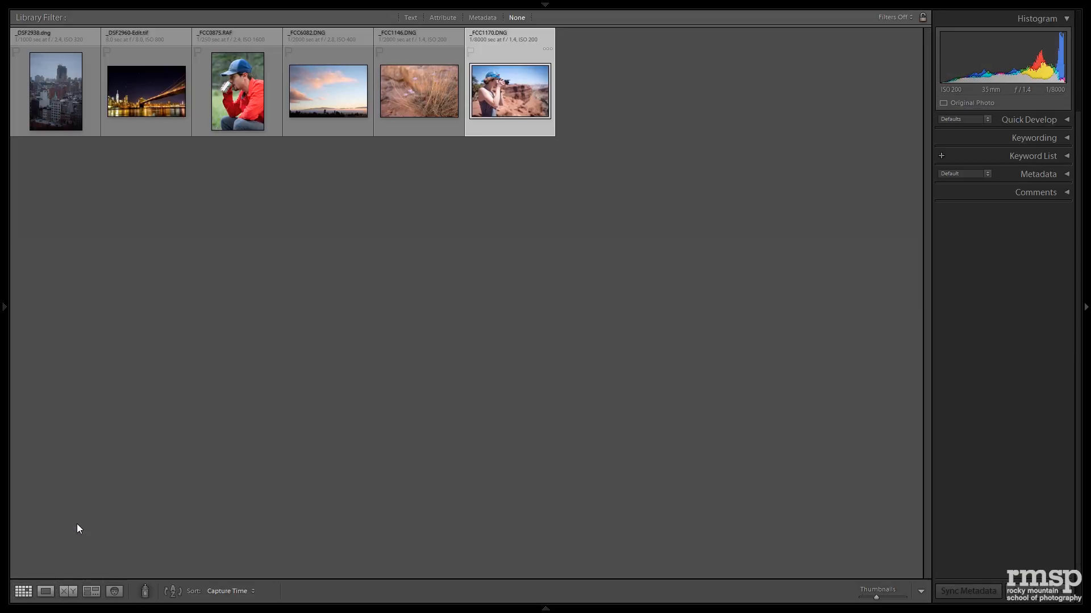
double_click(401, 104)
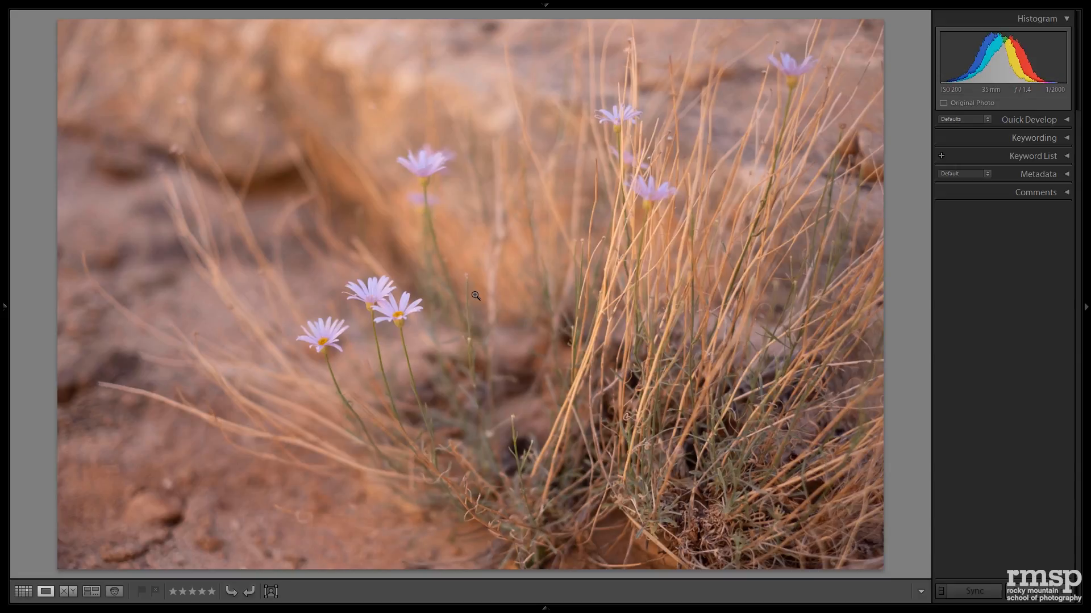
key("d")
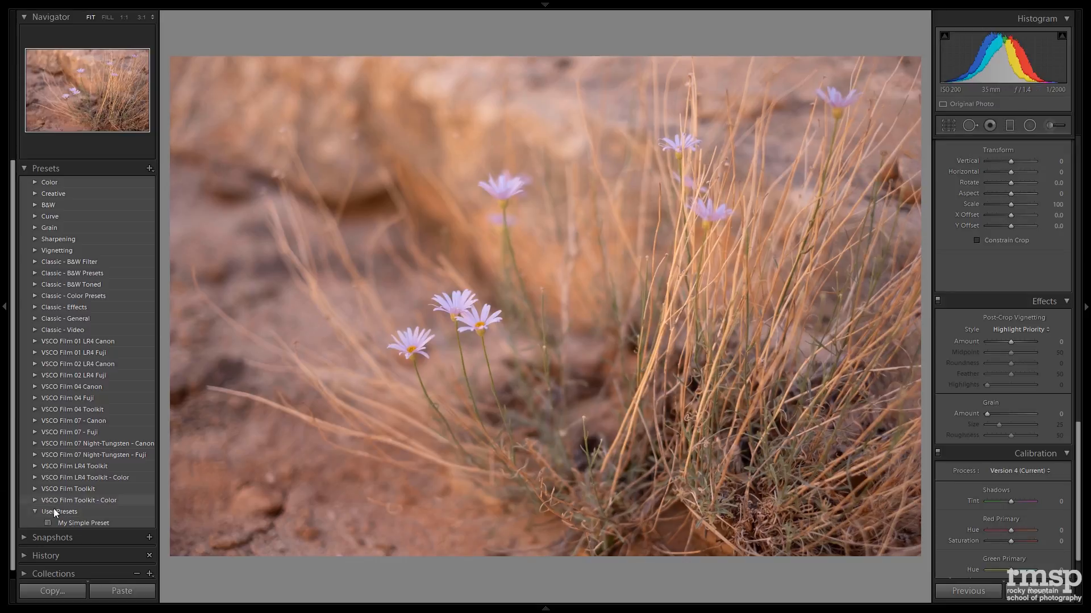
left_click(64, 523)
left_click(63, 524)
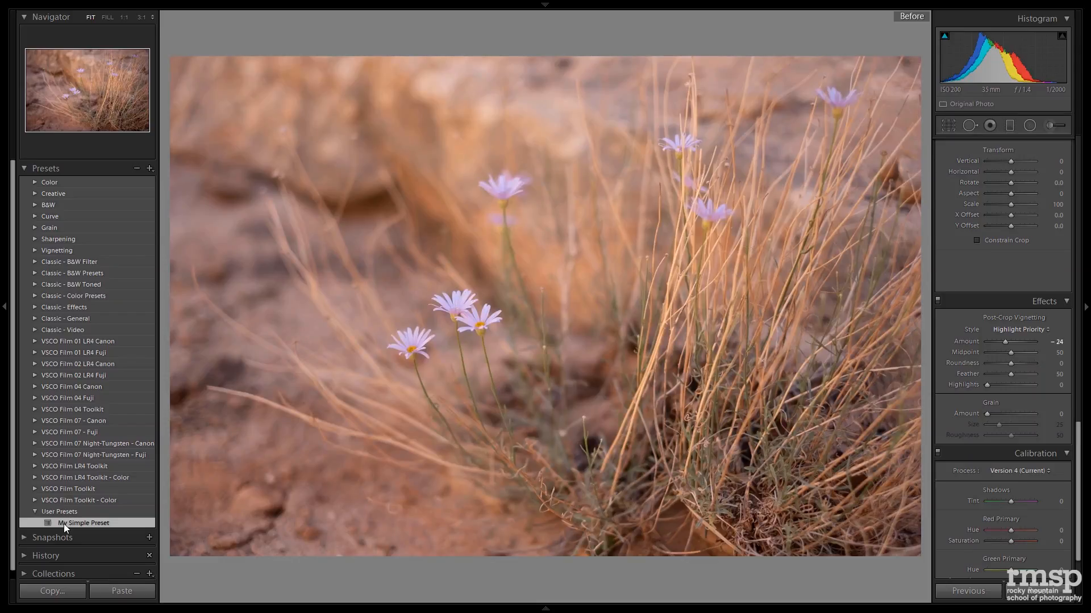
Compare the flower photo before and after the preset several times
key("backslash")
key("backslash")
key("backslash")
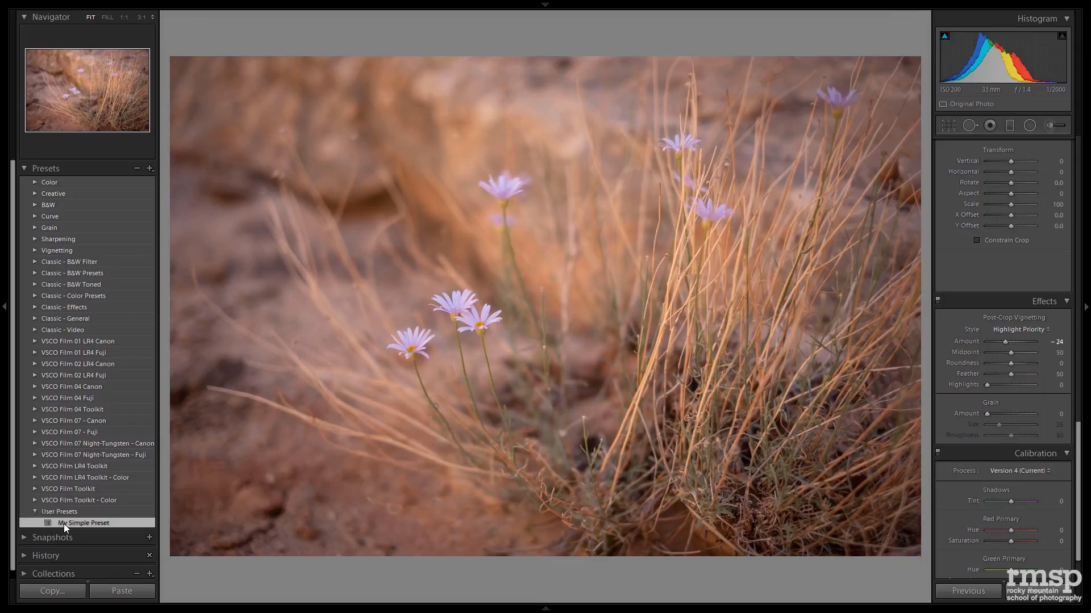
key("backslash")
key("backslash")
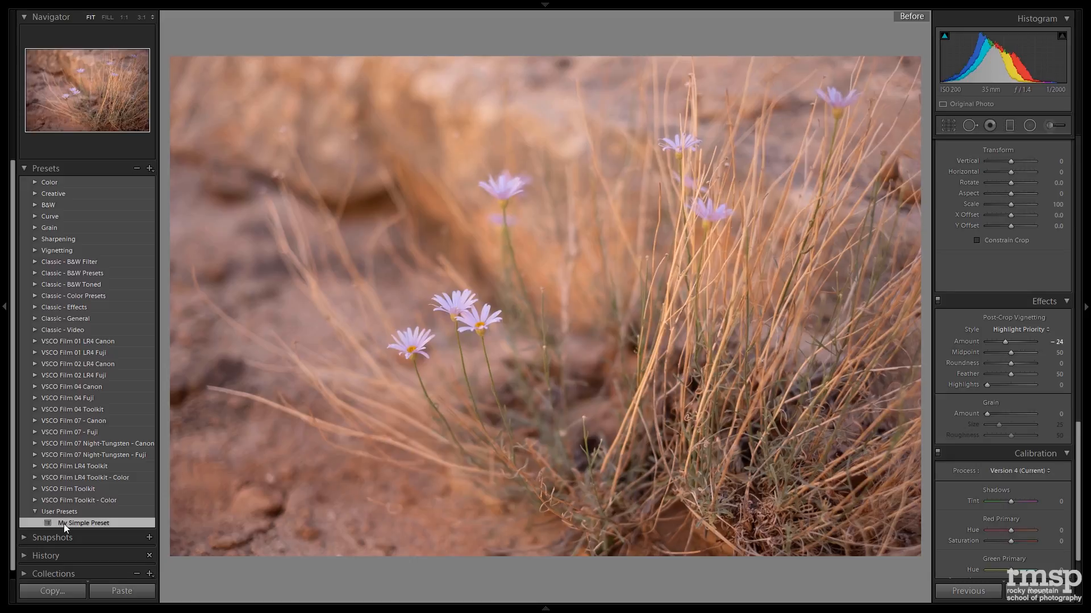
key("backslash")
key("backslash")
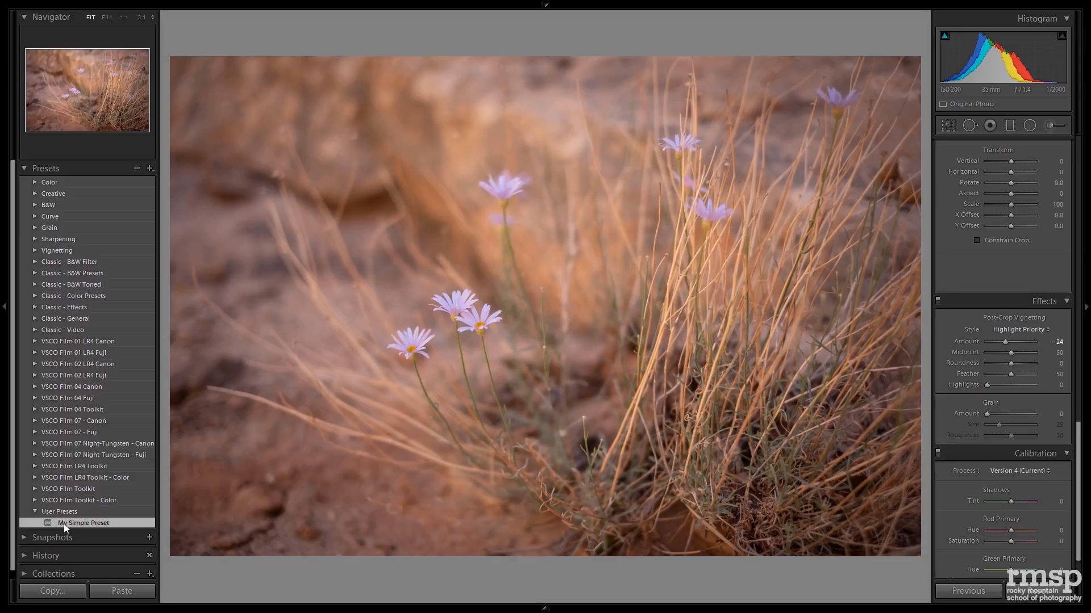
key("backslash")
key("backslash")
key("backslash")
key("backslash")
key("backslash")
key("backslash")
Open the overcast city skyline photo from the library for developing
key("g")
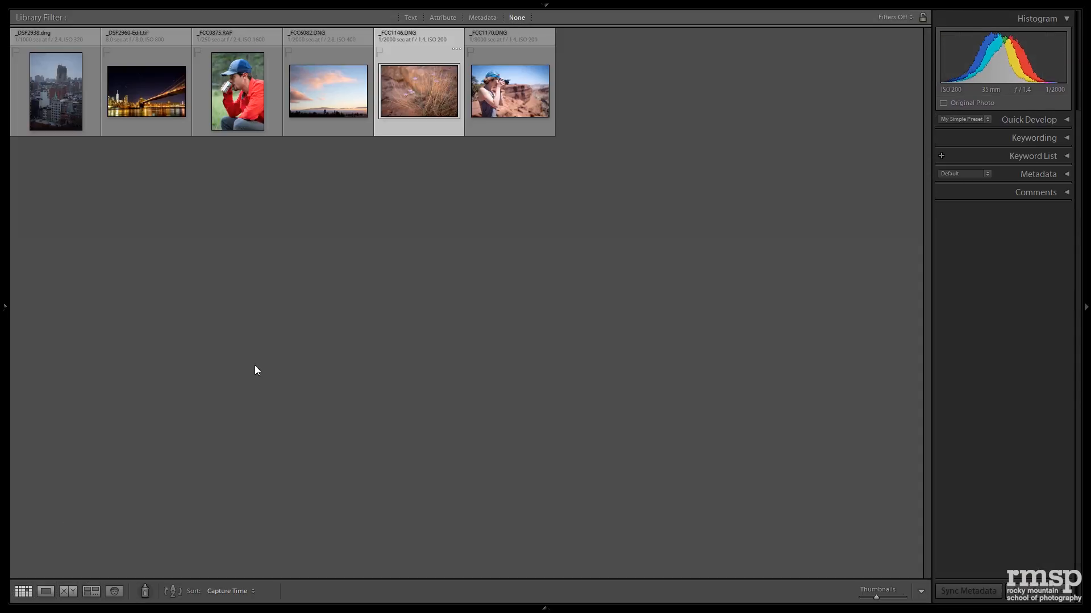
double_click(56, 94)
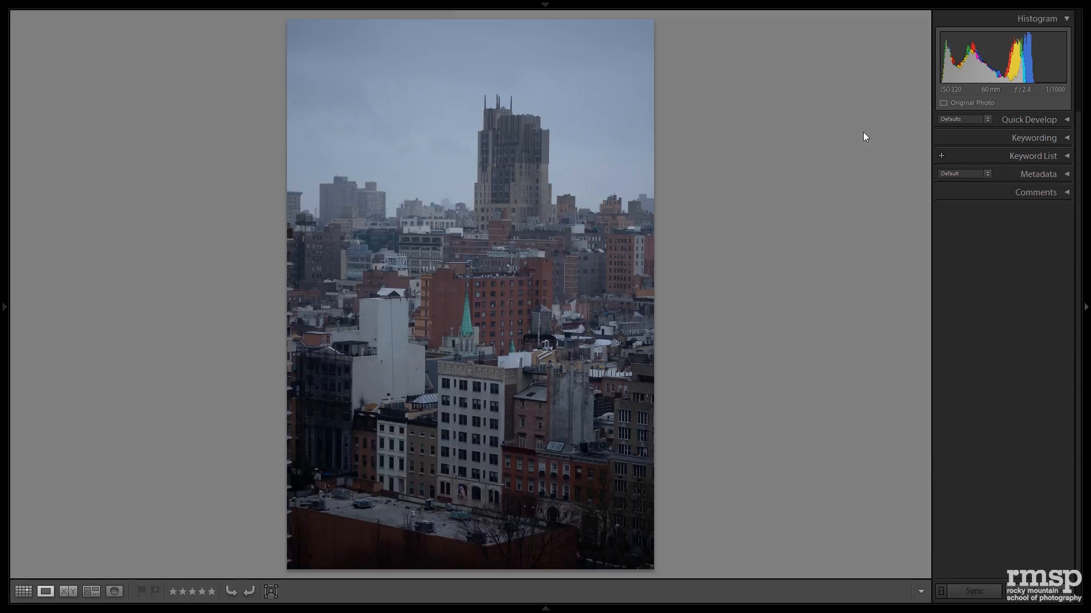
key("d")
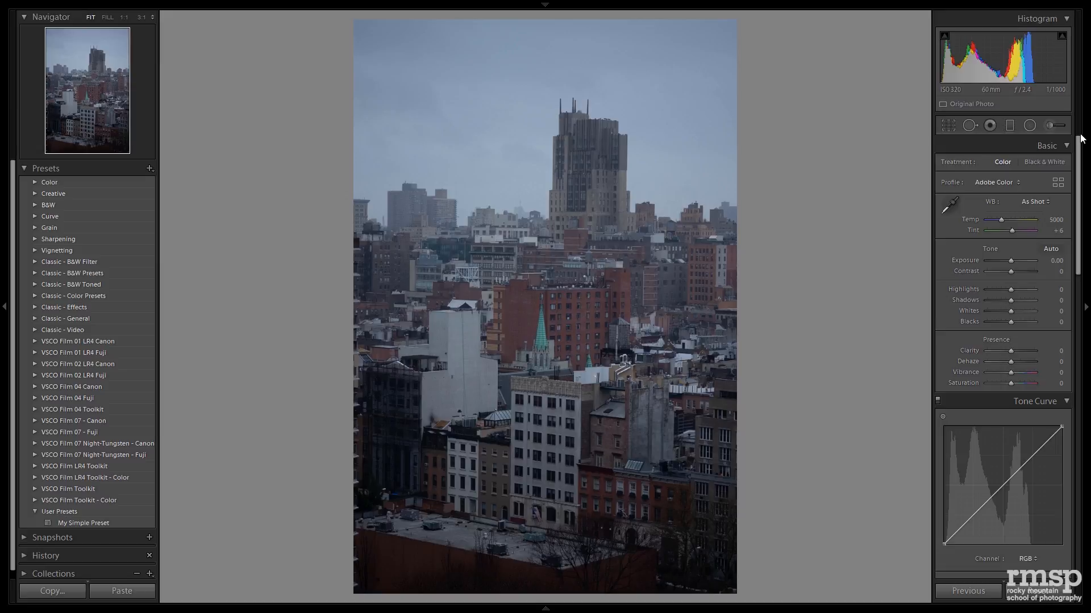
Adjust the city photo's basic tone to Exposure +1.07, Whites +12 and Blacks −50
left_click_drag(1012, 260, 1021, 261)
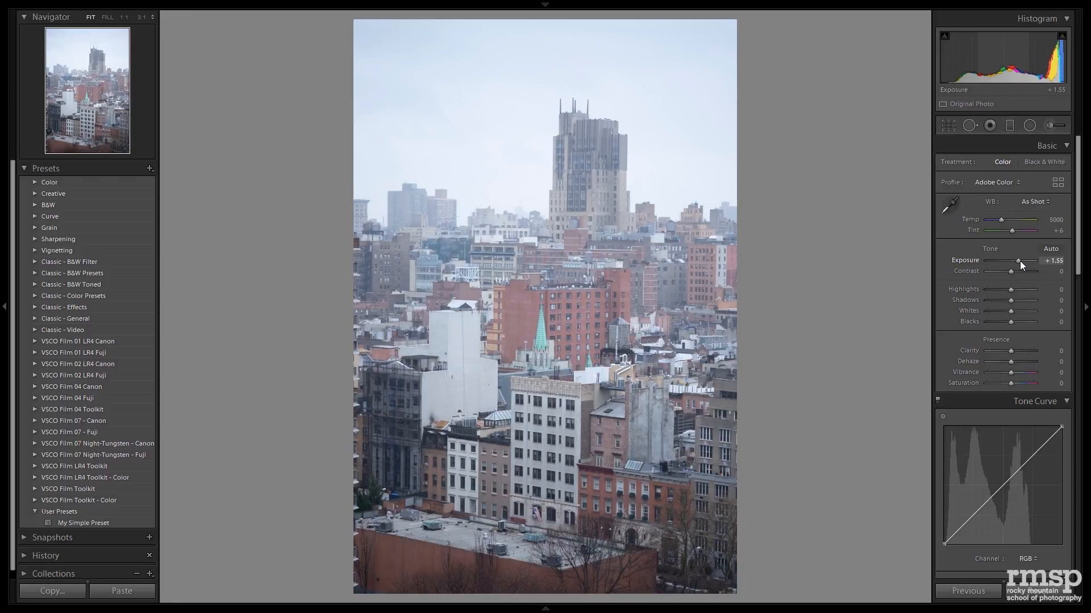
mouse_move(1009, 323)
left_mouse_down()
mouse_move(997, 325)
mouse_move(1013, 312)
left_mouse_up()
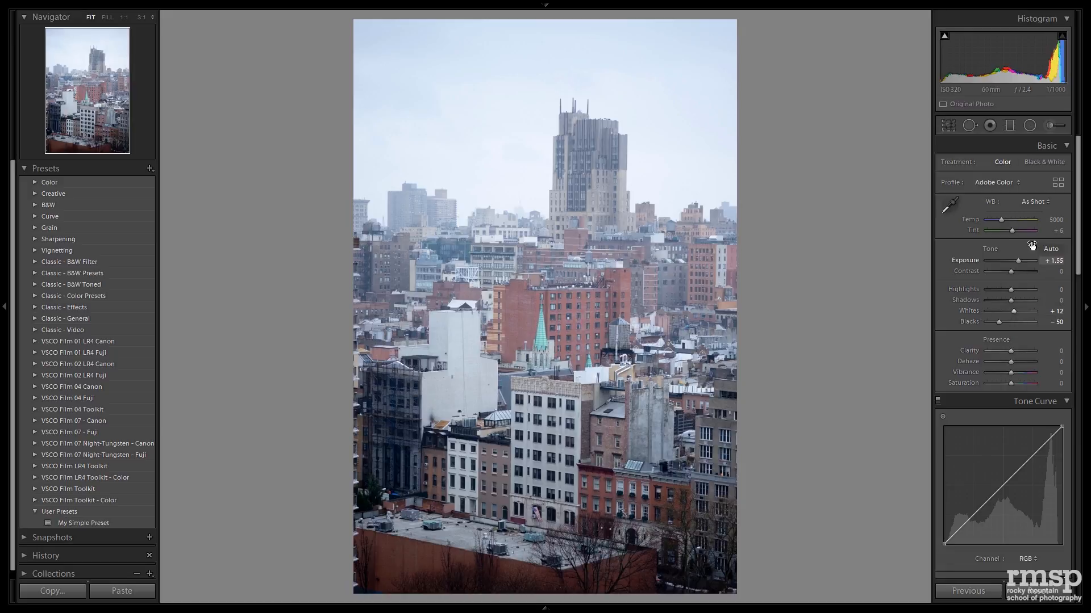
left_click_drag(1014, 260, 1012, 260)
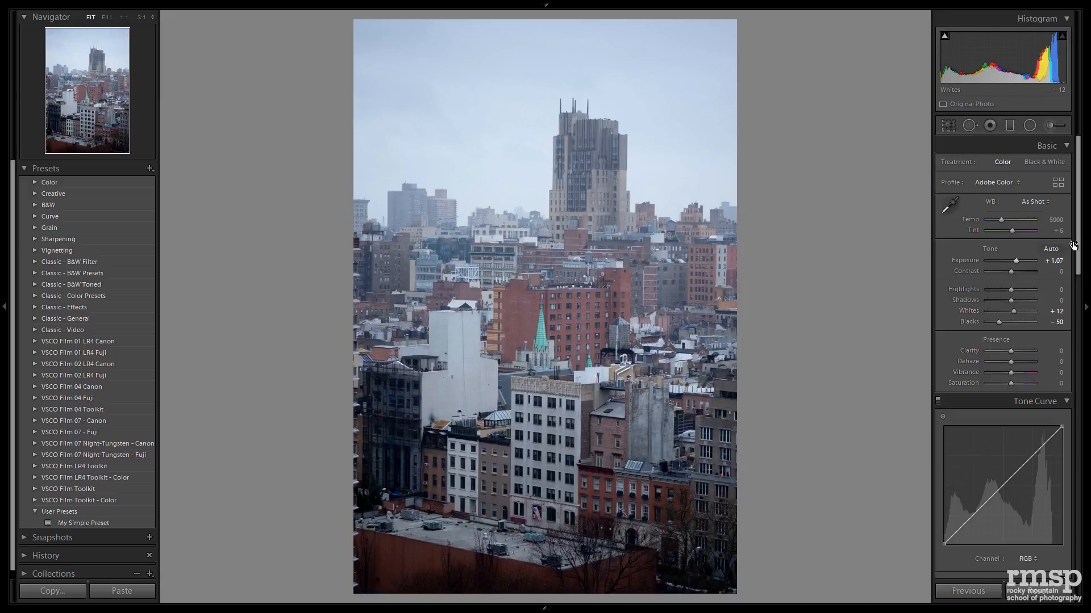
Try shifting the warm color hues of the city photo in the HSL adjustments, and reset them to default
left_click_drag(1080, 241, 1074, 313)
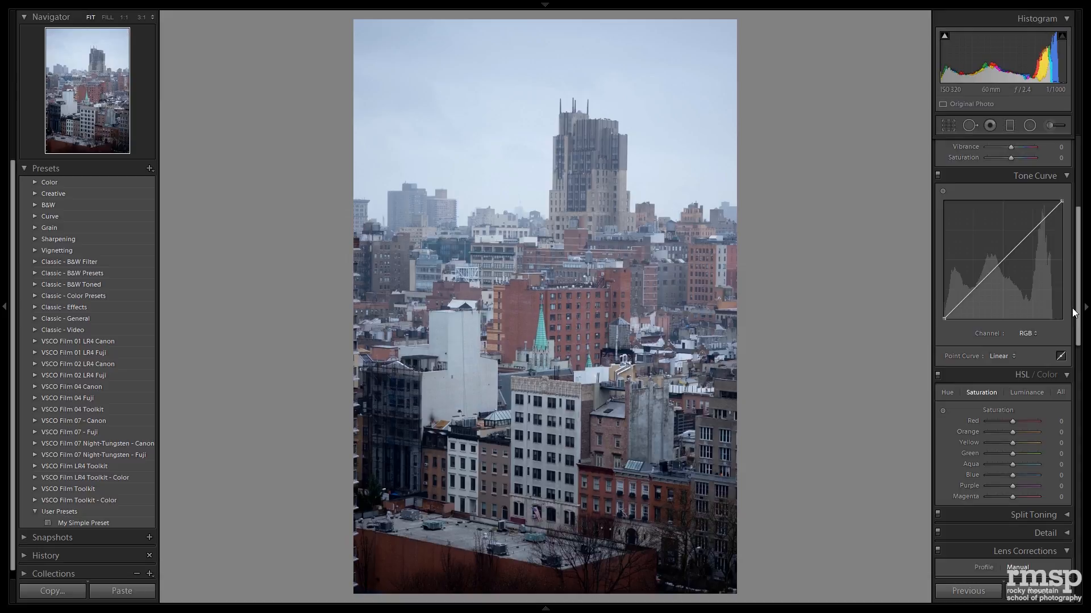
left_click_drag(1075, 313, 1075, 565)
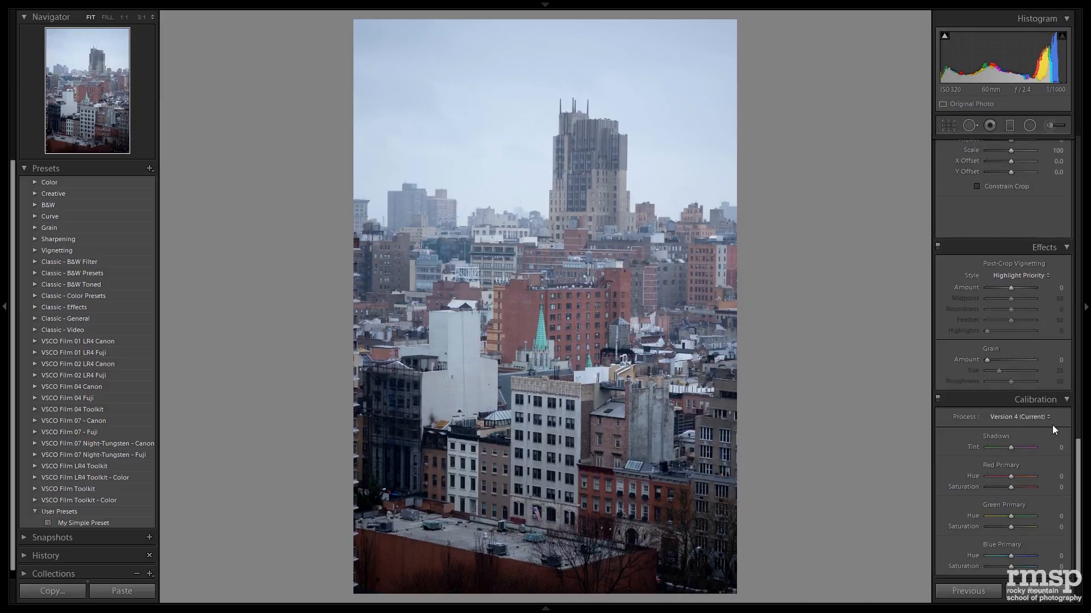
left_click_drag(1078, 453, 1078, 279)
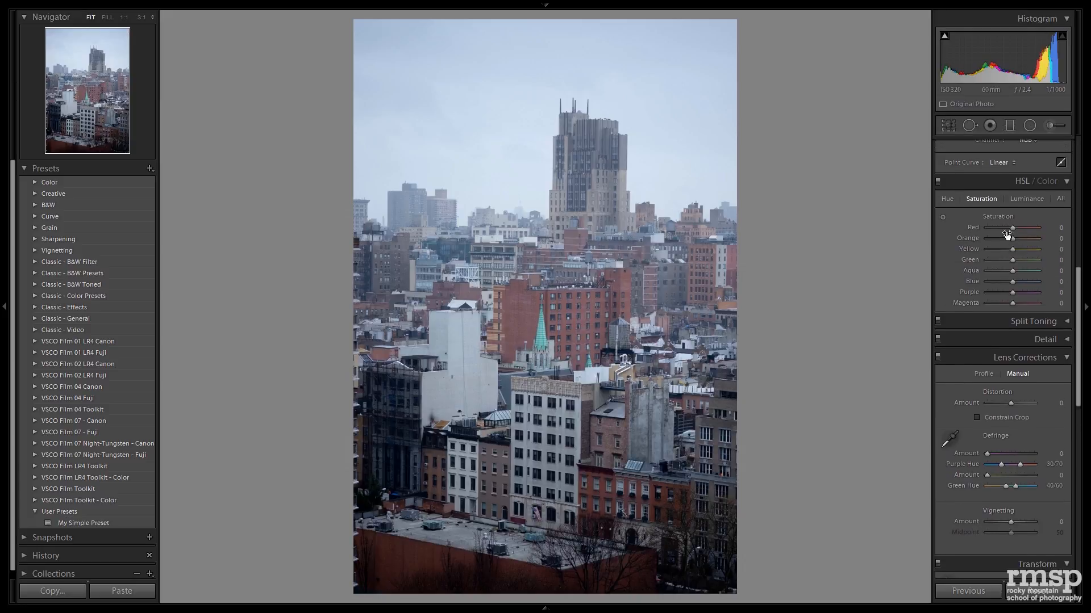
left_click(948, 199)
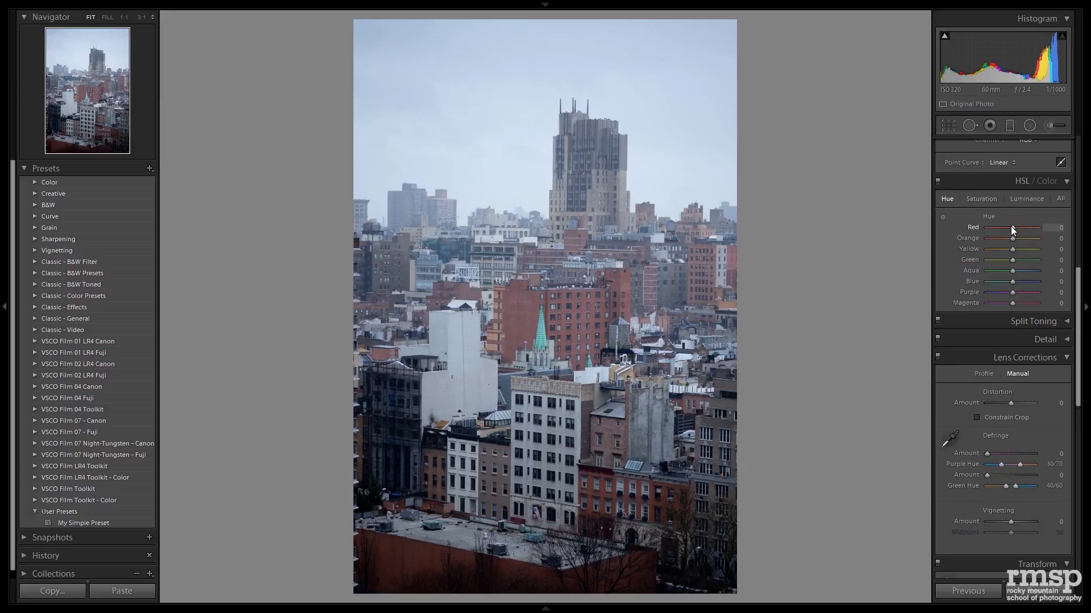
left_click_drag(1012, 226, 983, 252)
left_click_drag(1051, 250, 1014, 255)
double_click(1017, 251)
double_click(1015, 238)
Set the Calibration hues to −69 for Blue Primary and +81 for Red Primary, and set Blacks to −2
left_click_drag(1080, 318, 1084, 508)
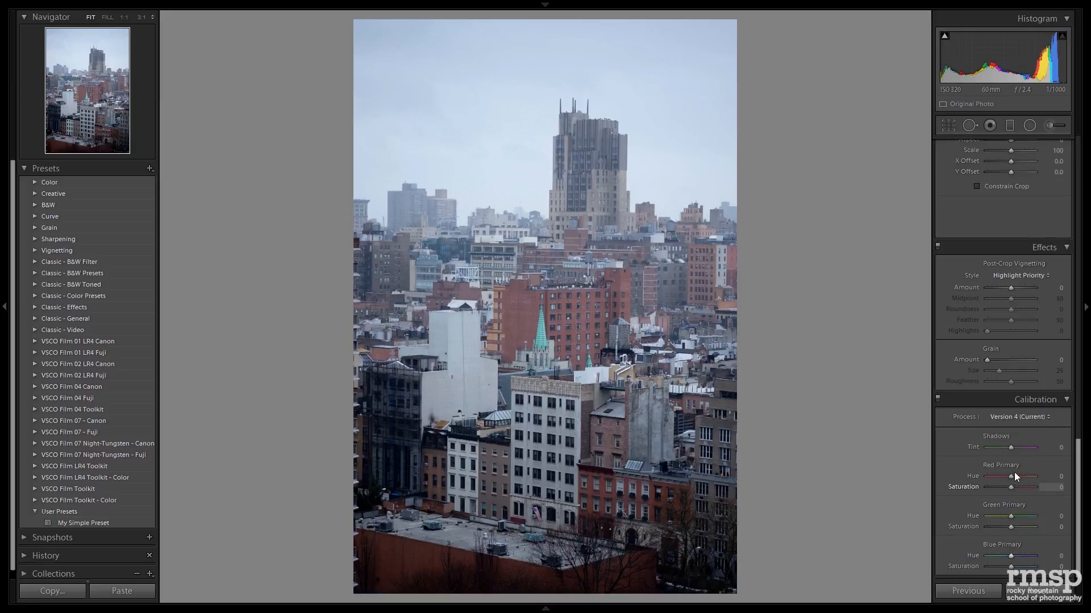
left_click_drag(1007, 554, 992, 553)
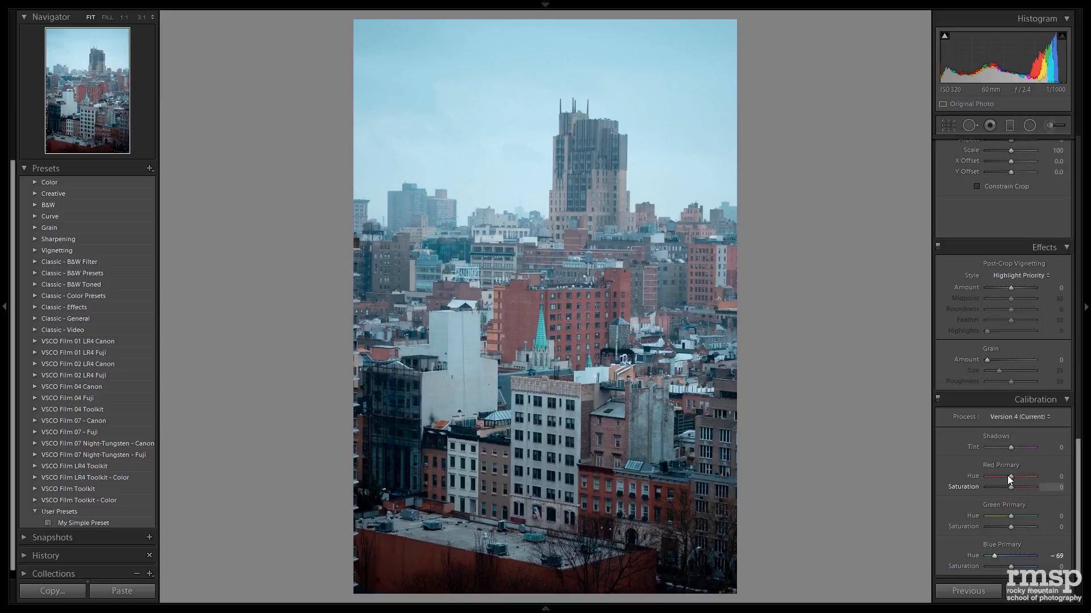
left_click_drag(1009, 478, 1028, 476)
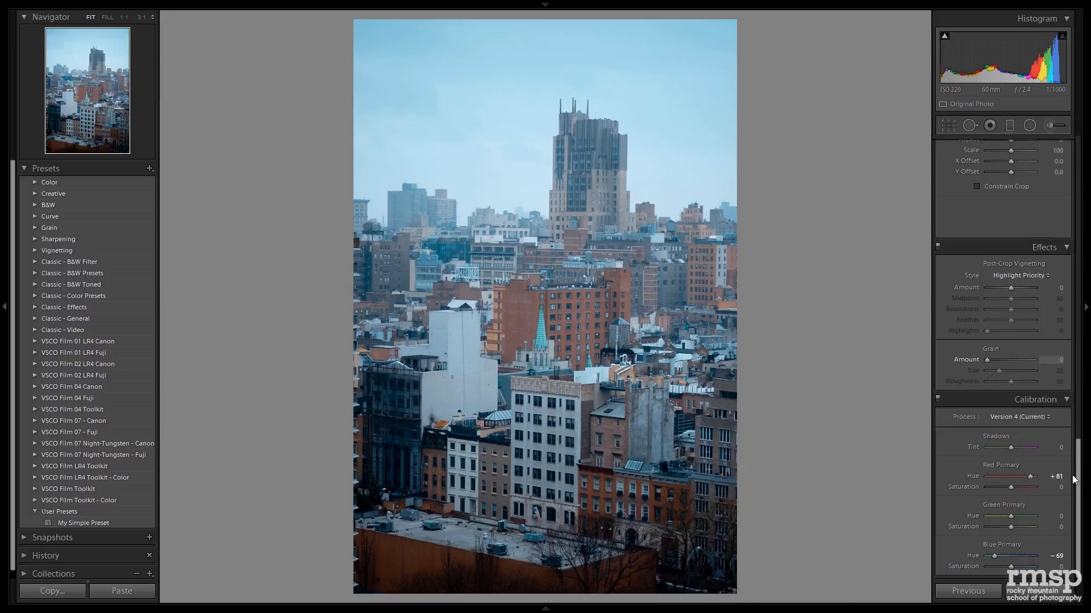
left_click_drag(1073, 476, 1076, 198)
left_click_drag(999, 270, 1010, 268)
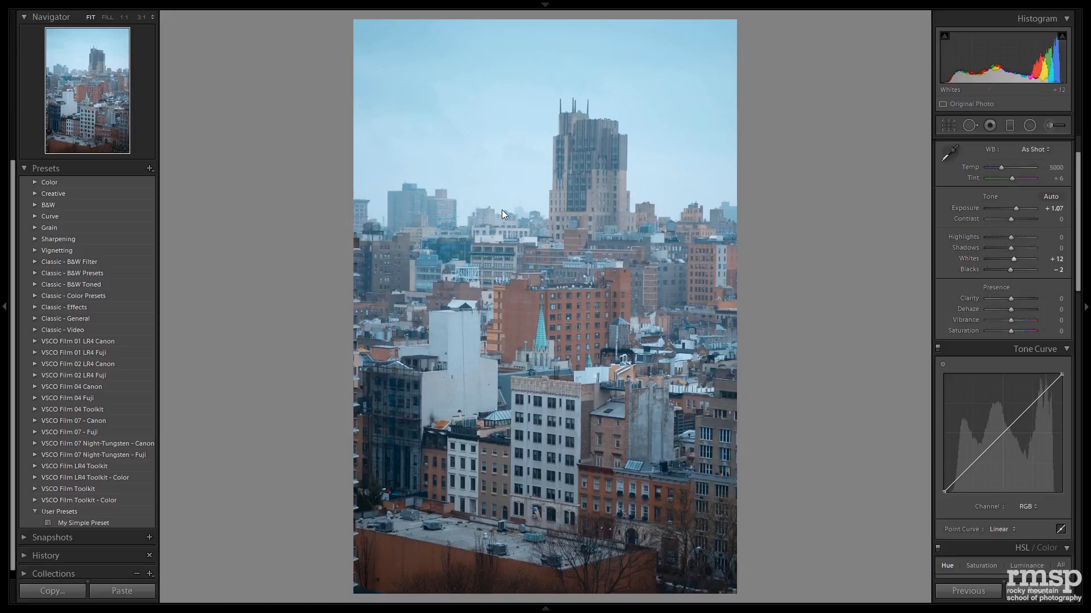
Create a preset named Teal and Orange in User Presets that stores only the Calibration settings and process version
left_click(148, 169)
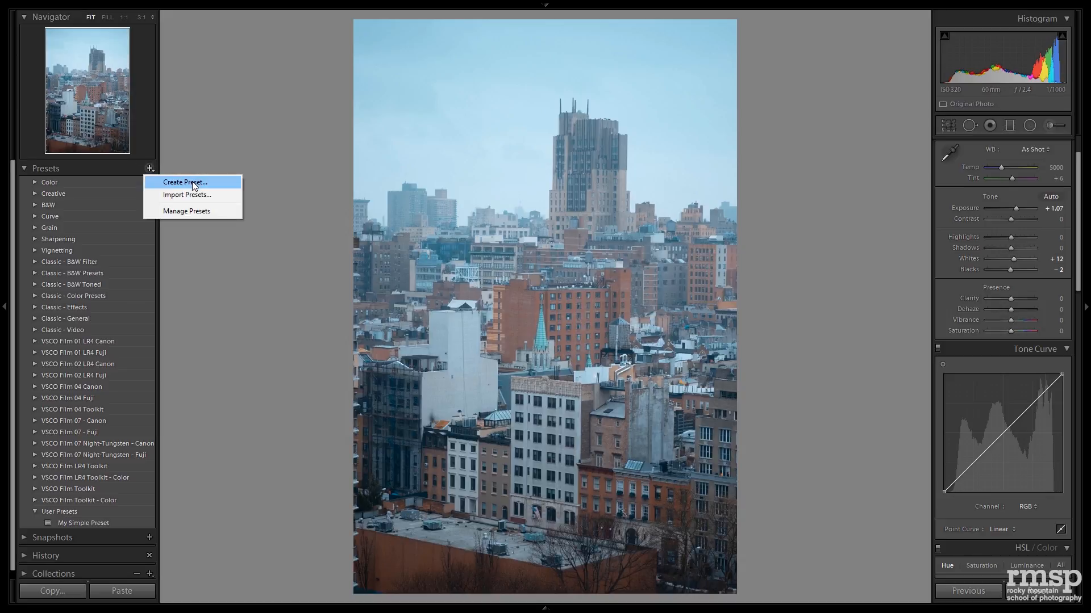
left_click(188, 181)
type("T")
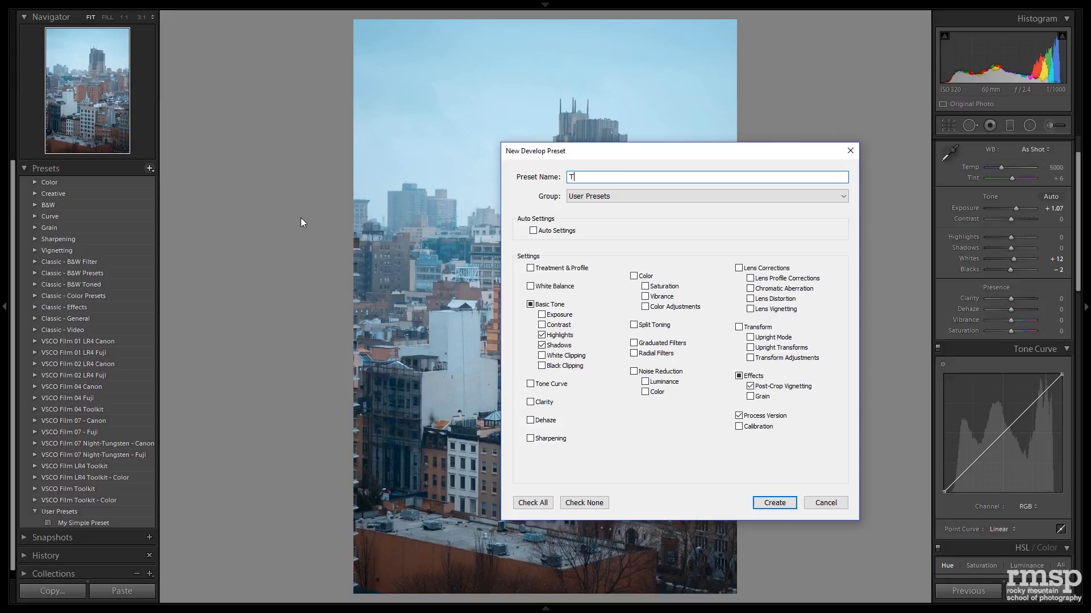
type("eal and Orange")
left_click(583, 503)
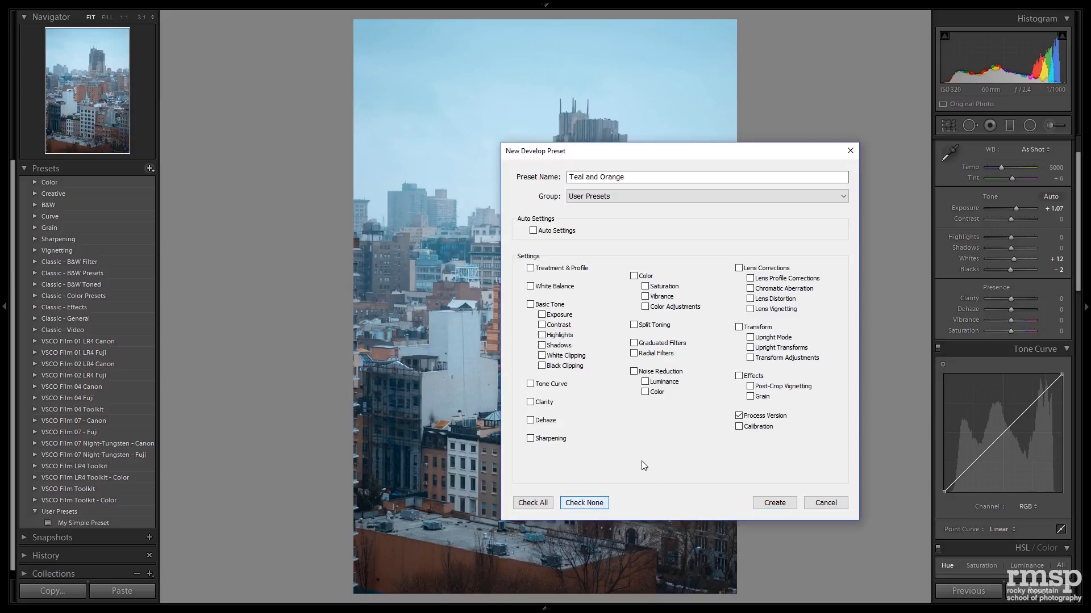
left_click(740, 429)
left_click(779, 506)
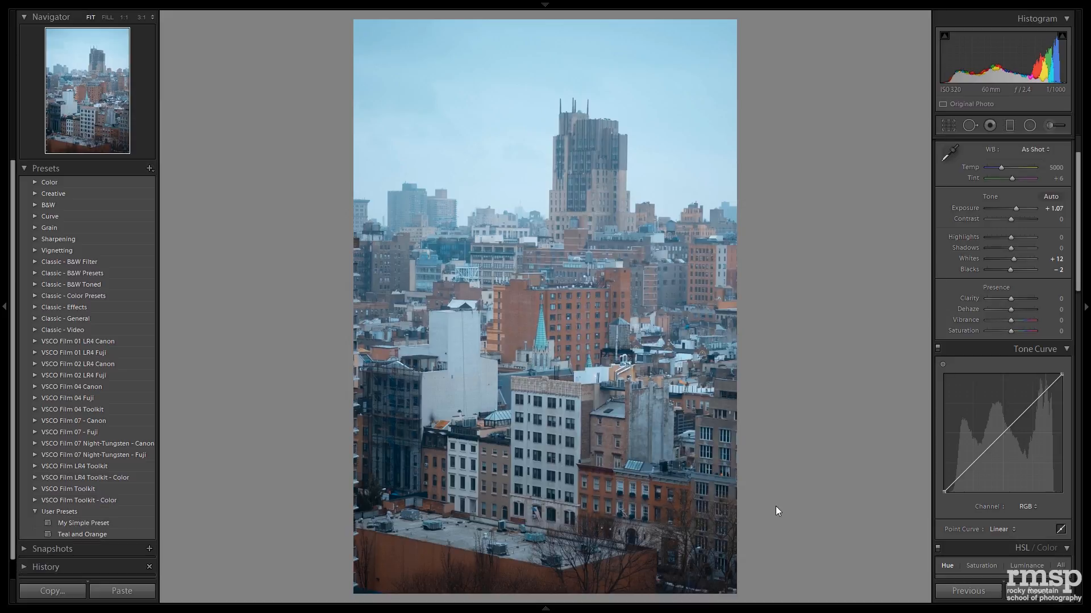
Apply the Teal and Orange user preset to the canyon photo of the woman with the camera
key("g")
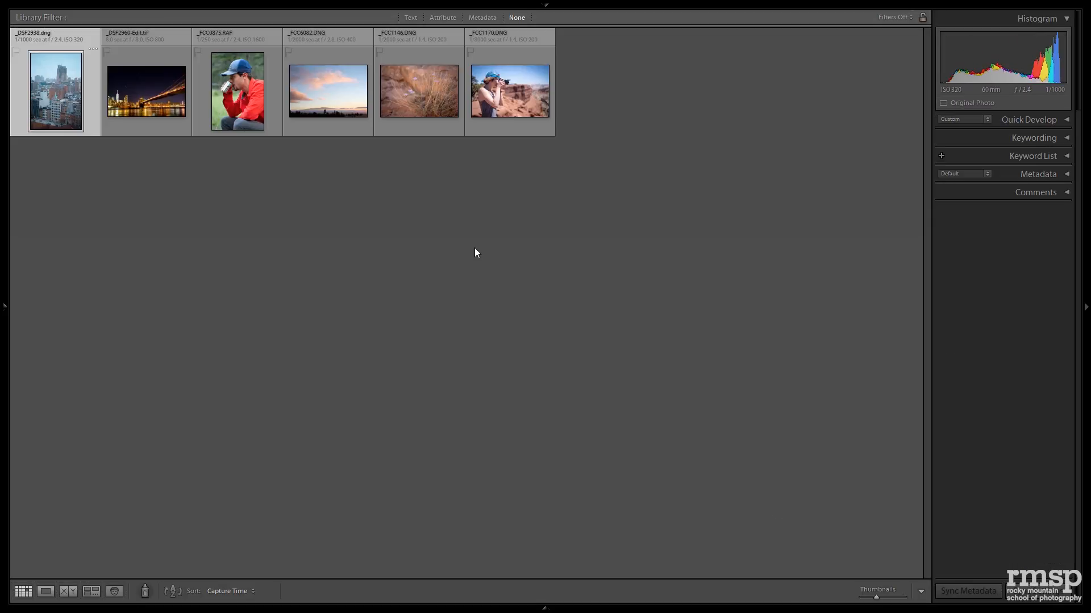
double_click(513, 94)
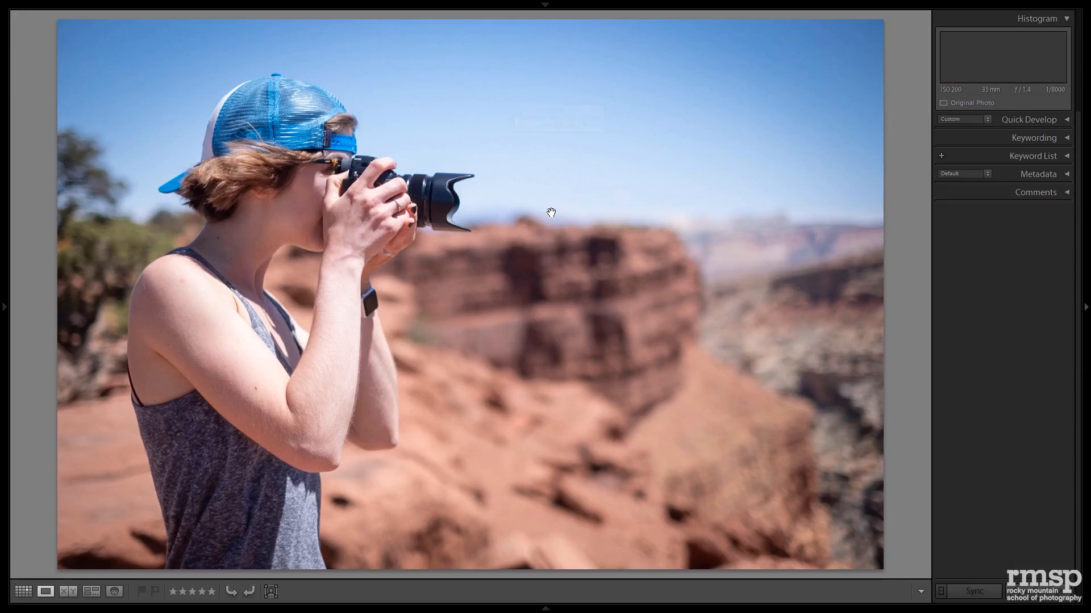
key("d")
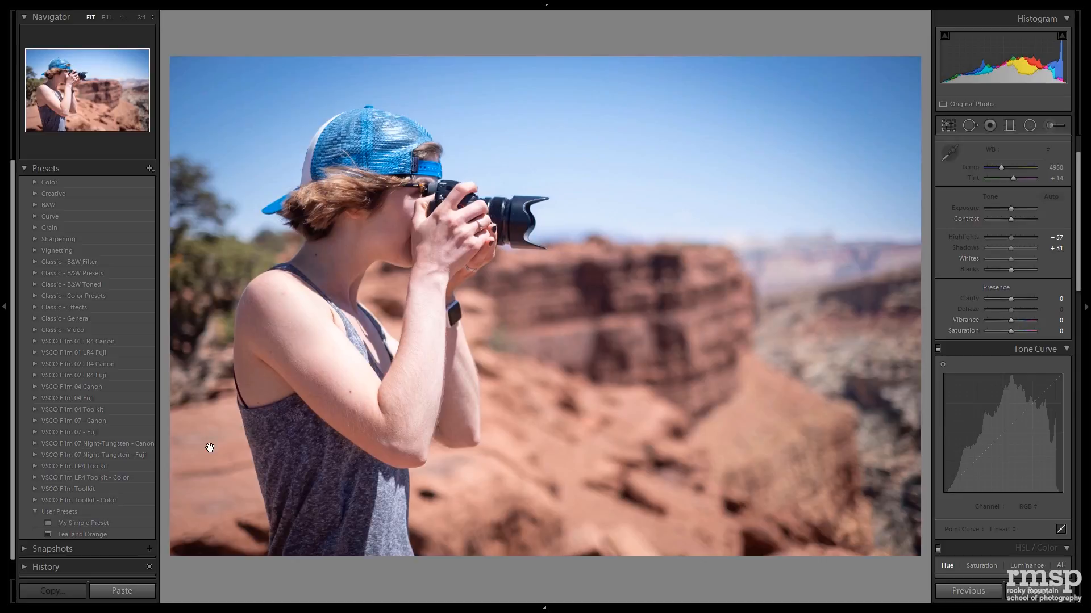
left_click(67, 534)
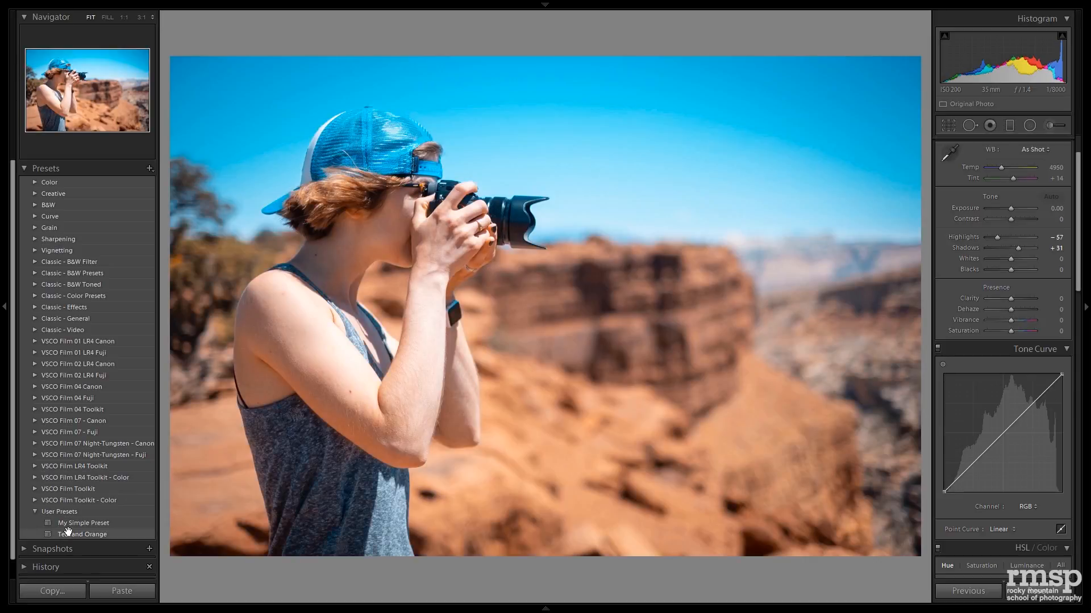
left_click(67, 532)
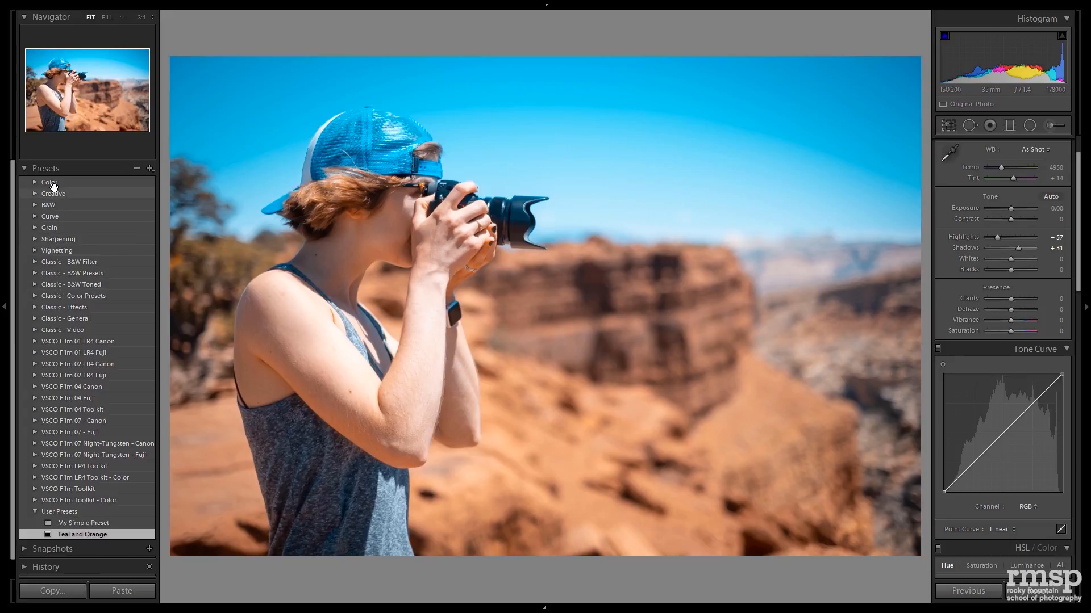
Hide the preset groups from Color through Classic - Color Presets in Manage Presets and save the selection
left_click(145, 169)
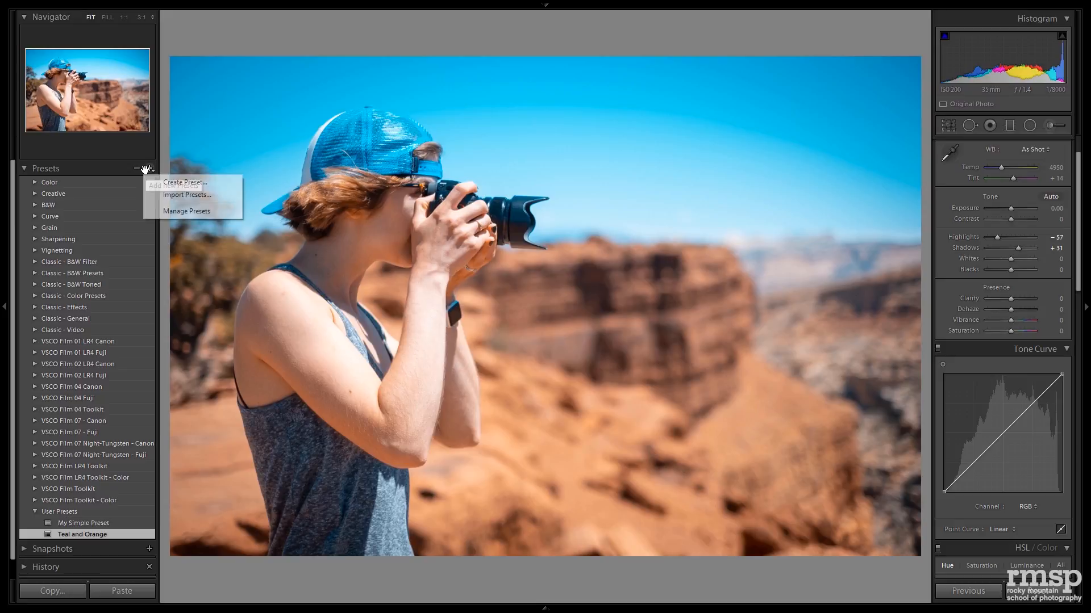
left_click(165, 211)
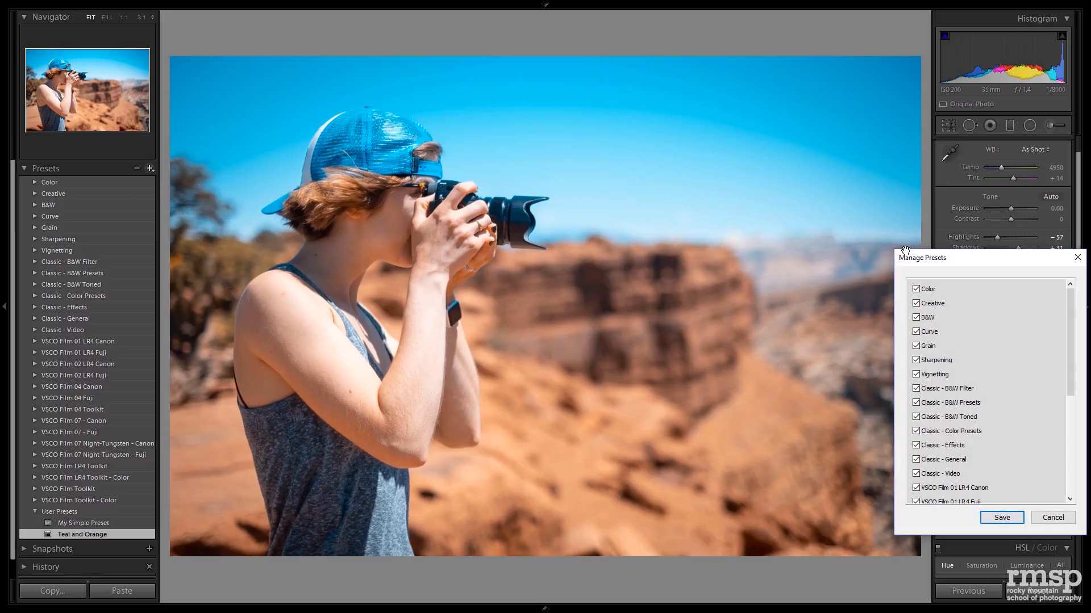
left_click(649, 136)
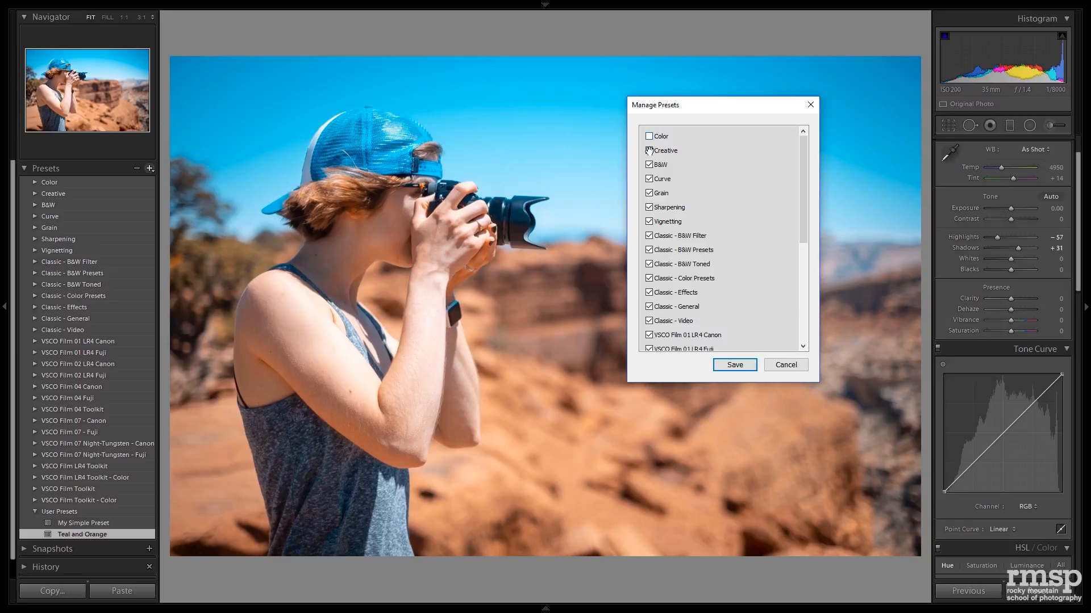
left_click(648, 151)
left_click(648, 165)
left_click(648, 179)
left_click(649, 193)
left_click(649, 207)
left_click(649, 221)
left_click(648, 236)
left_click(648, 250)
left_click(649, 264)
left_click(664, 278)
left_click(744, 365)
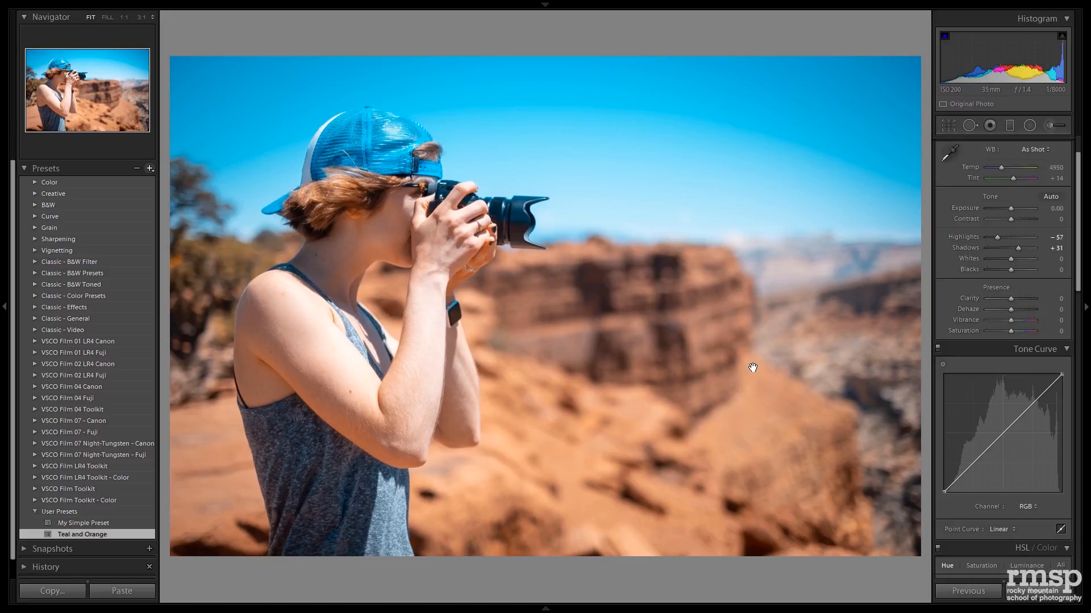